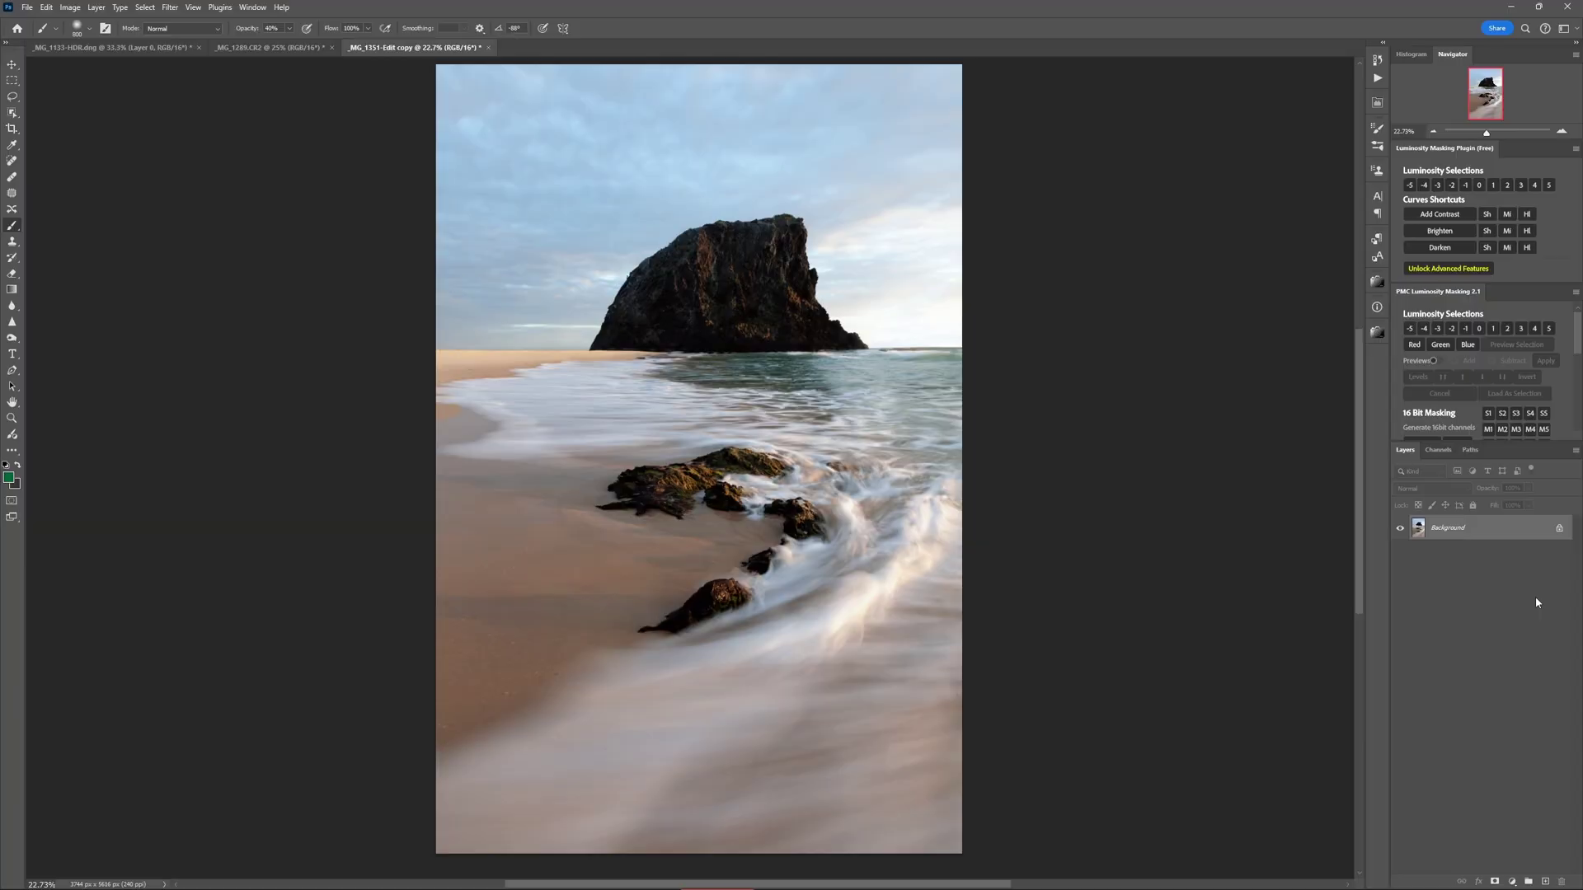
- Add a Curves adjustment layer with the curve raised to brighten the whole photo
click(1512, 881)
click(1502, 726)
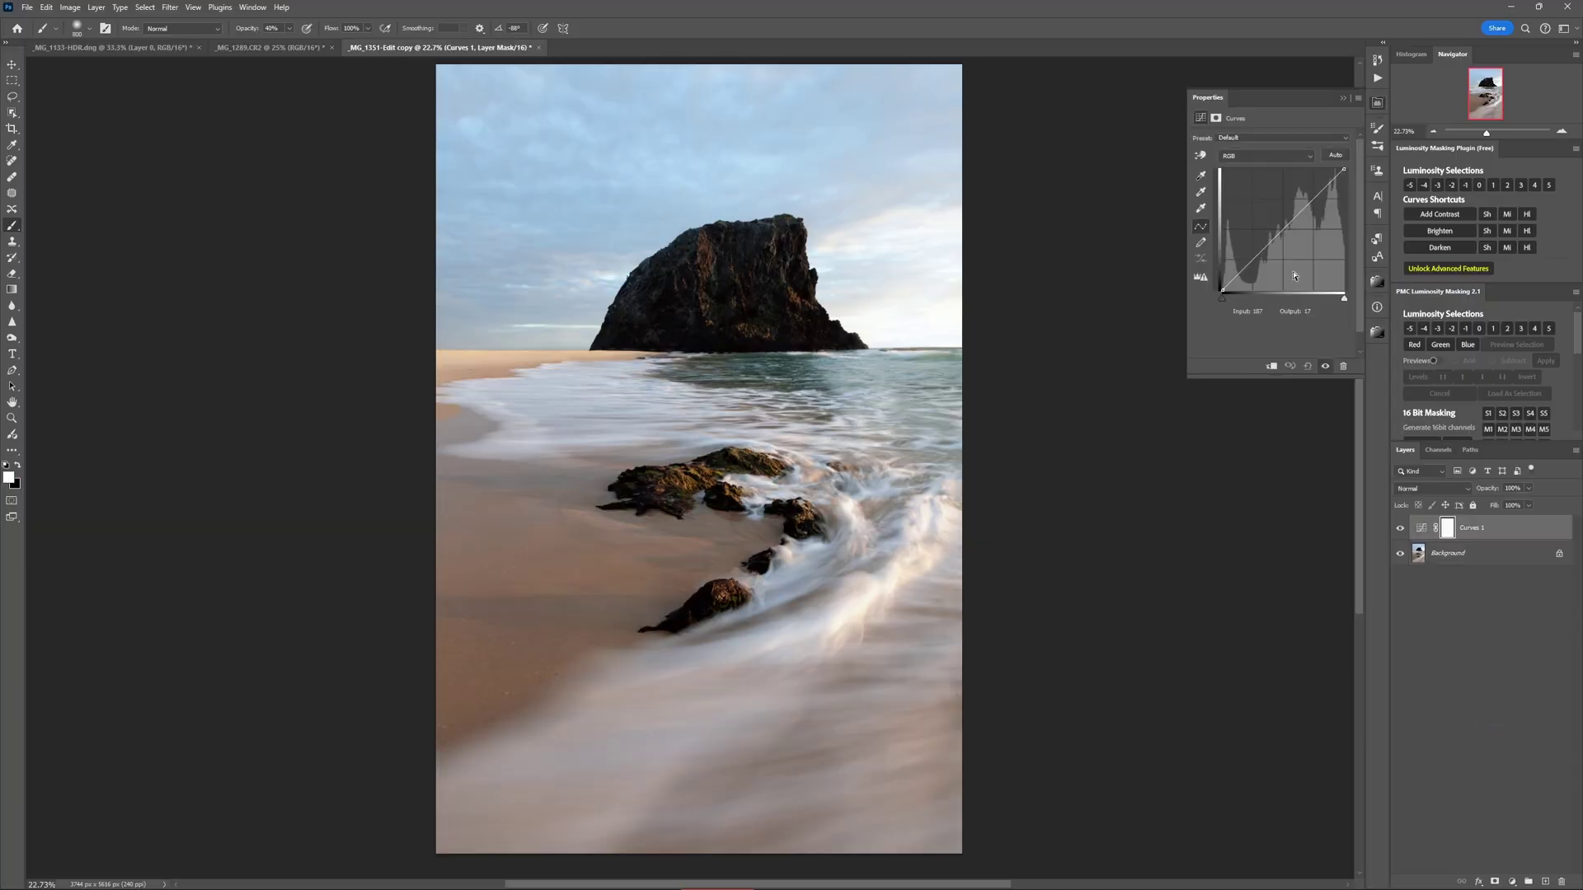
drag(1285, 227, 1275, 197)
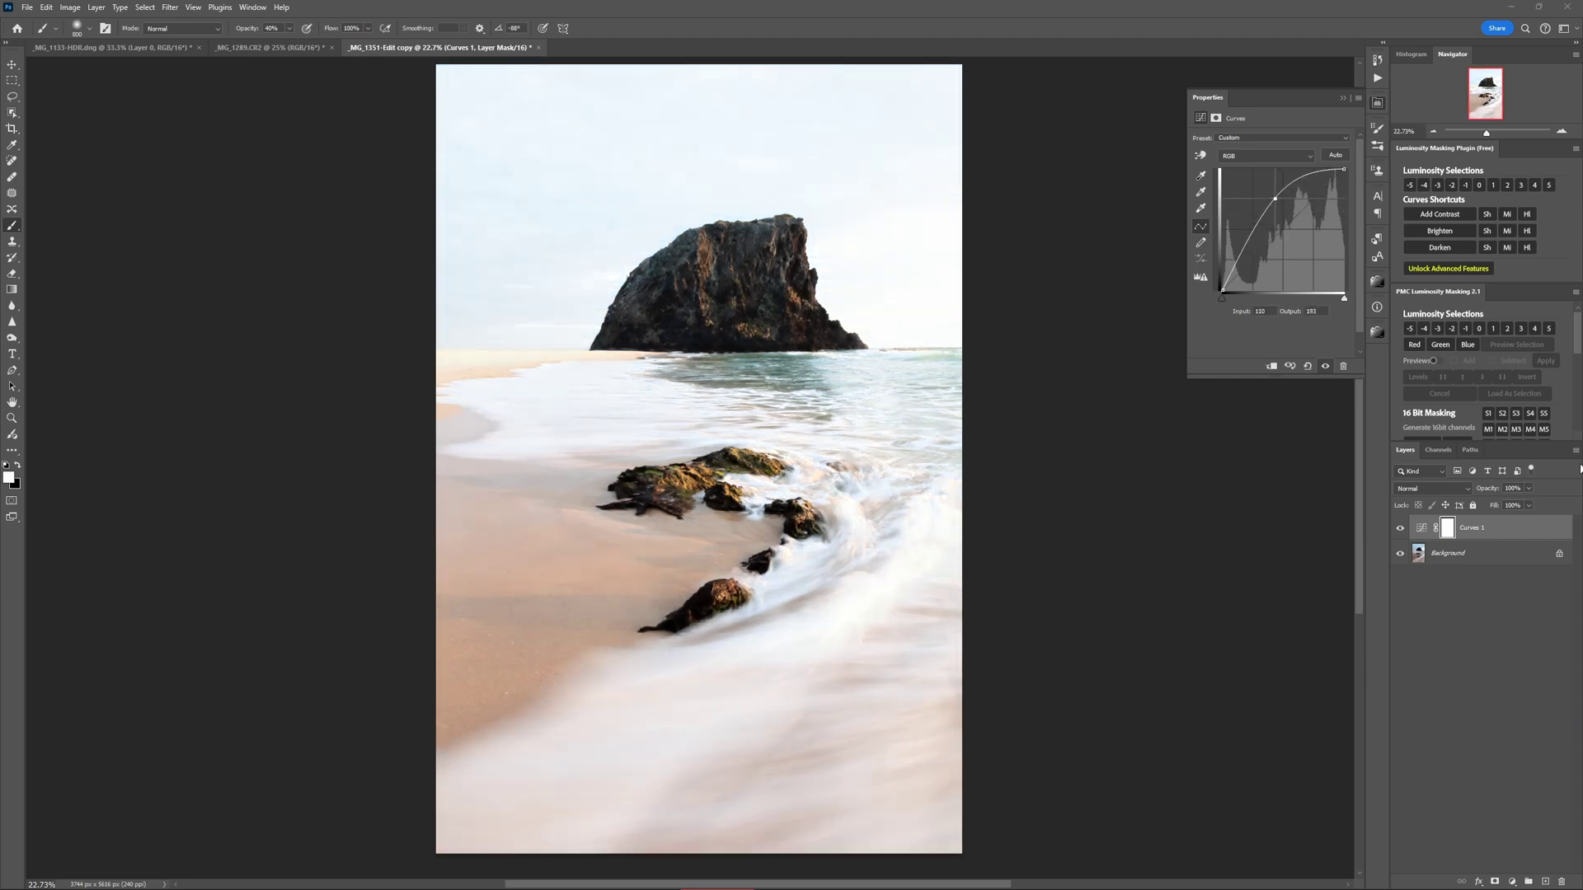
click(1446, 535)
- Invert the Curves 1 mask and paint the brightening back onto the foreground rocks
click(1446, 532)
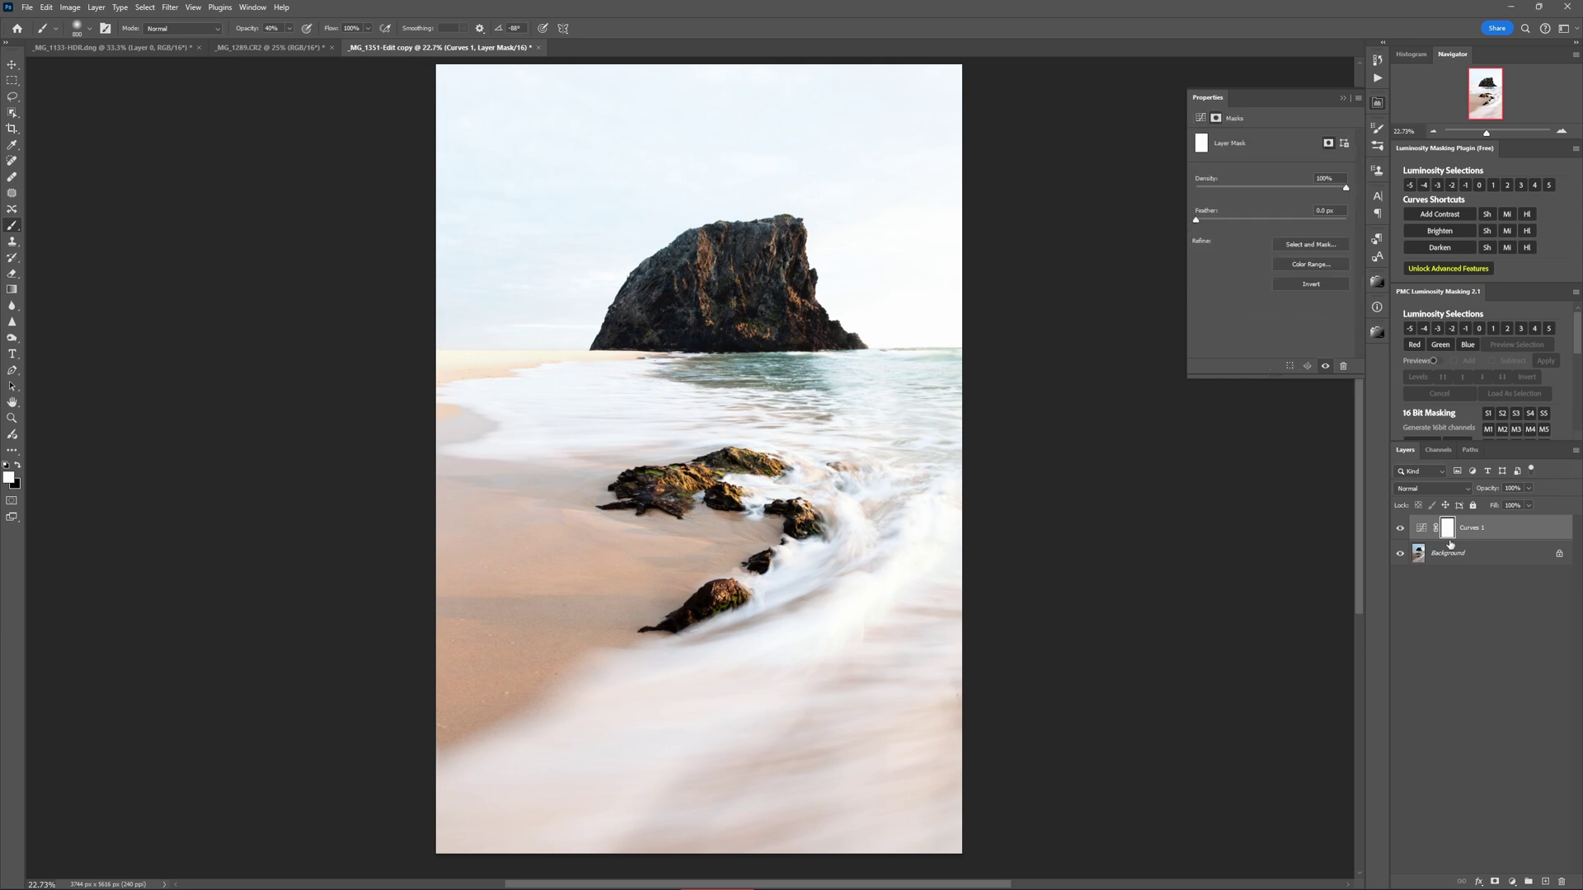
key(ctrl+i)
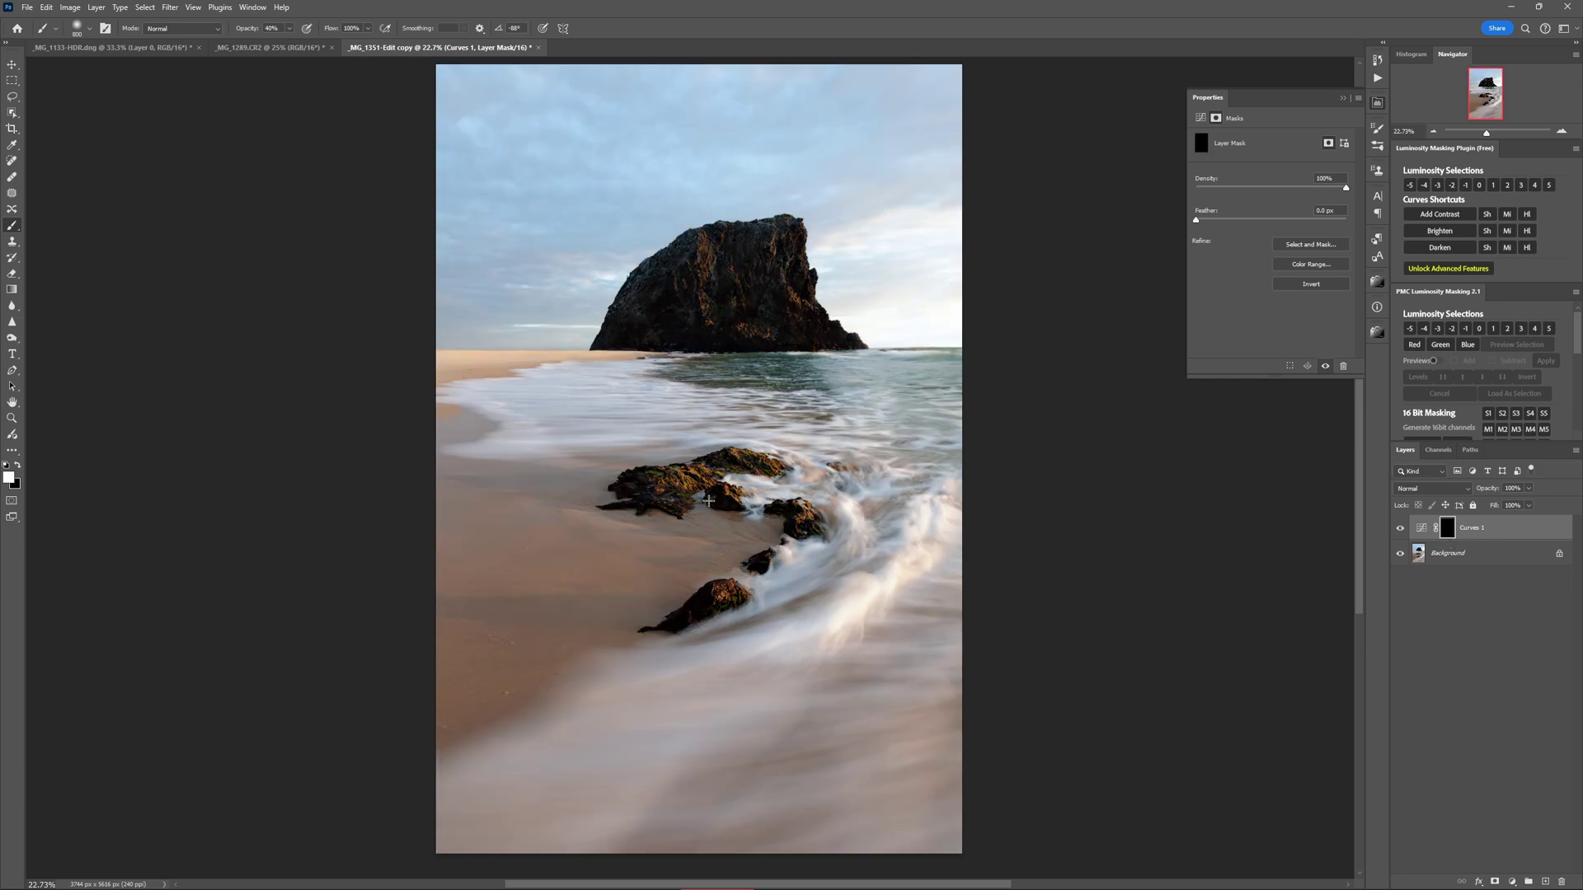
key(bracketleft)
mouse_move(708, 500)
mouse_down()
mouse_move(746, 472)
mouse_move(747, 488)
mouse_move(686, 485)
mouse_move(712, 474)
mouse_move(811, 528)
mouse_move(740, 609)
mouse_move(688, 612)
mouse_move(818, 553)
mouse_move(744, 473)
mouse_move(627, 496)
mouse_move(784, 510)
mouse_move(737, 601)
mouse_up()
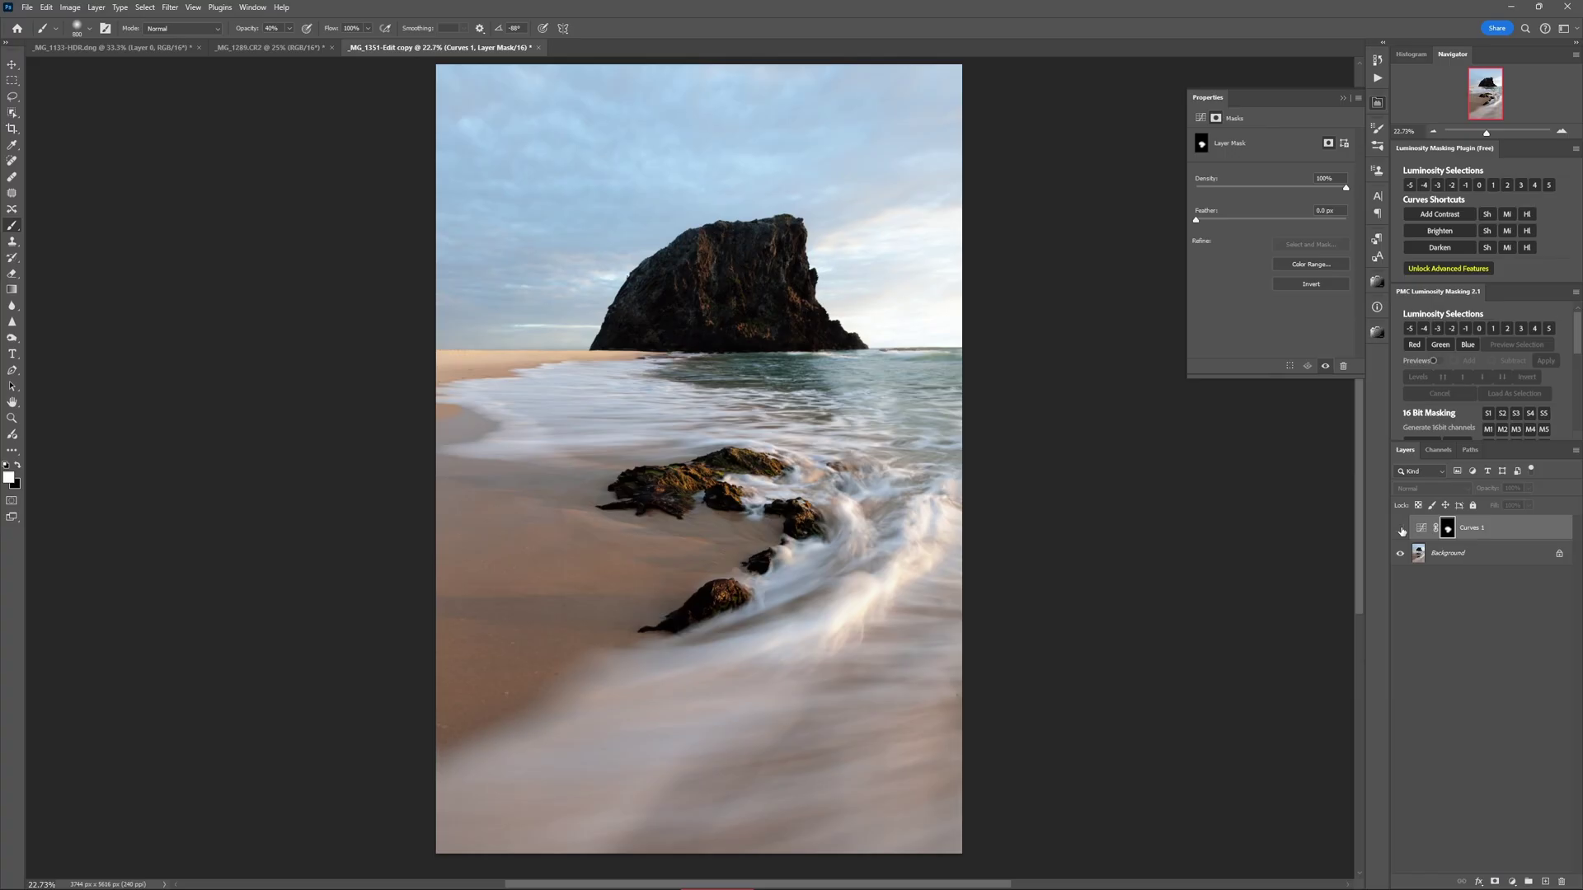
- Toggle Curves 1 visibility to compare the rocks with and without brightening
click(1399, 529)
click(1400, 529)
click(1400, 529)
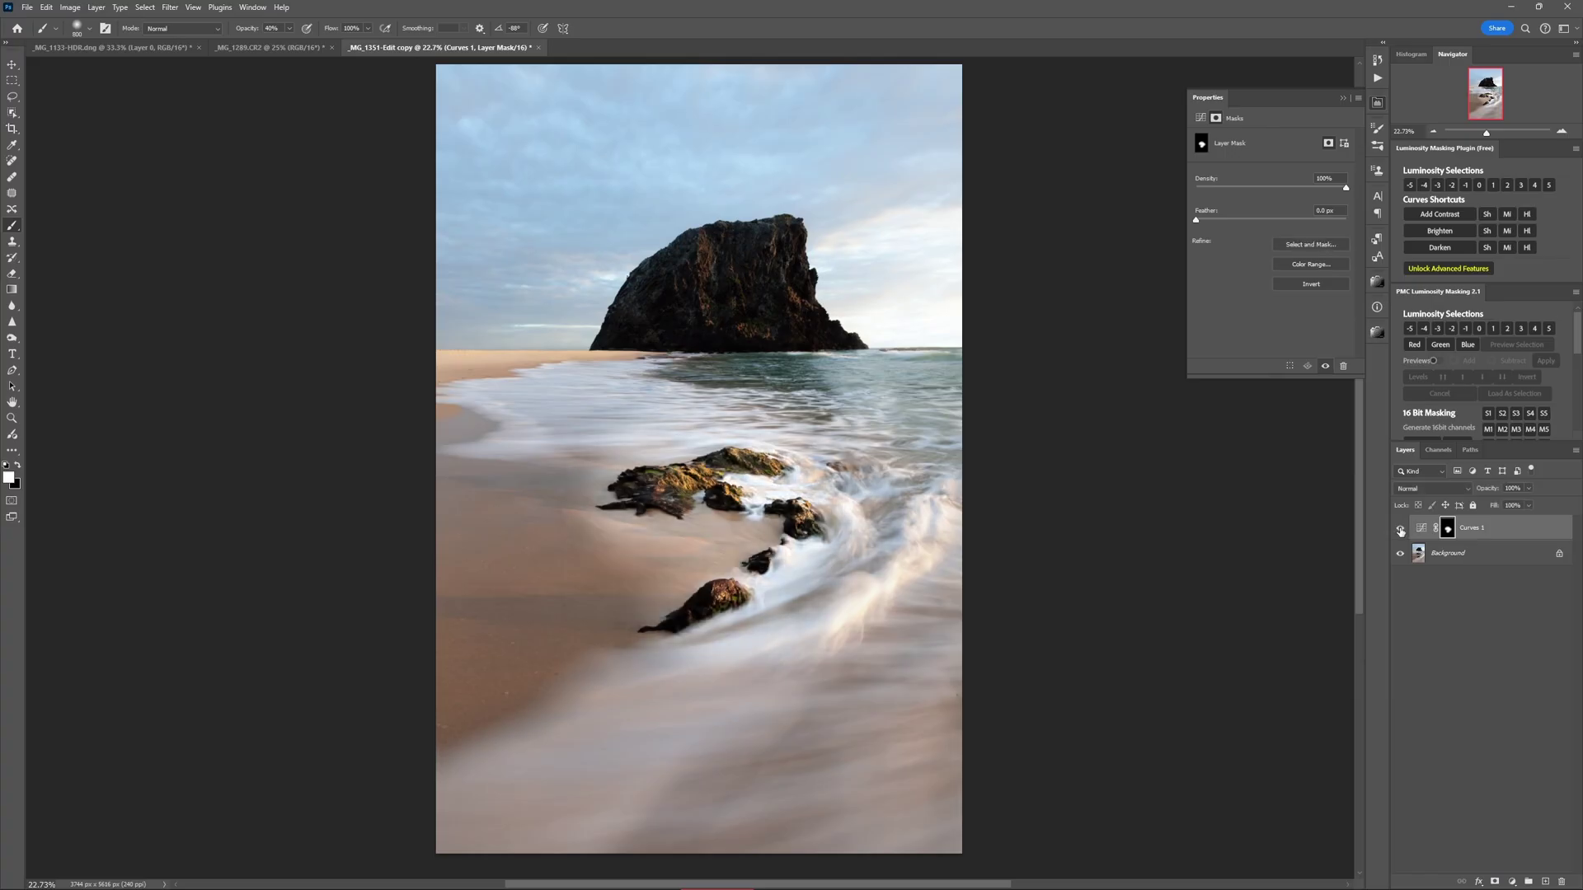
- Zoom in and paint the brightening along the rock ridge on the Curves 1 mask
key(ctrl+2)
click(1448, 529)
drag(1484, 94, 1488, 100)
mouse_move(799, 219)
mouse_down()
mouse_move(629, 296)
mouse_move(819, 211)
mouse_move(895, 204)
mouse_move(1028, 231)
mouse_move(1001, 245)
mouse_move(1147, 255)
mouse_move(834, 269)
mouse_move(655, 315)
mouse_move(559, 314)
mouse_move(470, 334)
mouse_move(383, 378)
mouse_move(444, 367)
mouse_move(371, 382)
mouse_up()
- Toggle Curves 1 off and on again to compare the extended rock brightening
click(1400, 529)
click(1400, 528)
click(1400, 528)
click(1400, 529)
click(1400, 528)
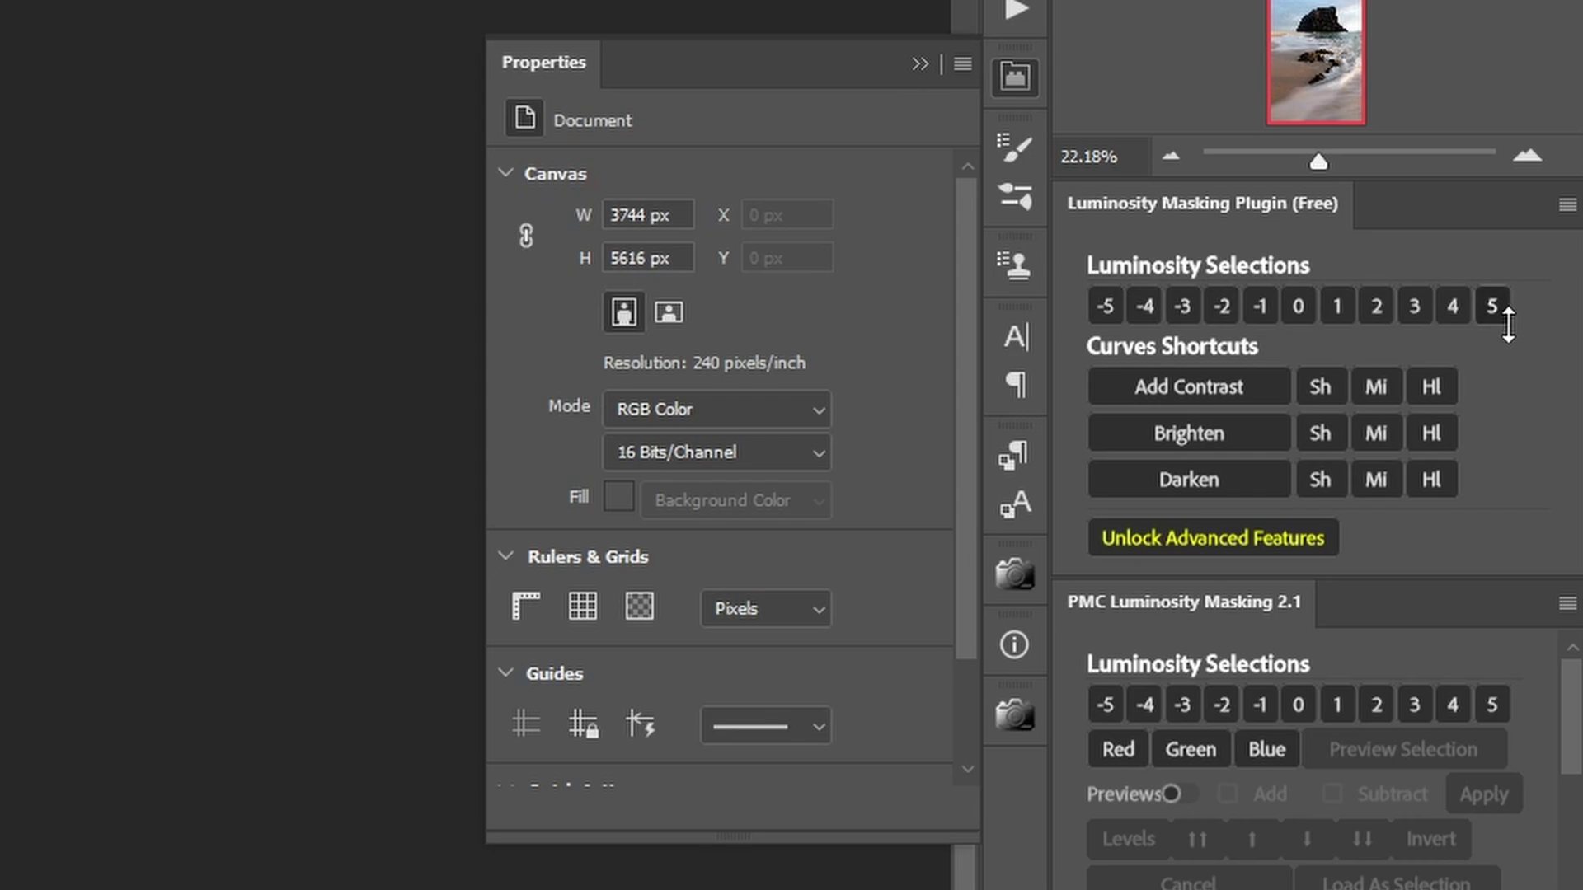
- Preview the -4, 2, -5 and 0 luminosity selections in turn as greyscale masks
click(1144, 709)
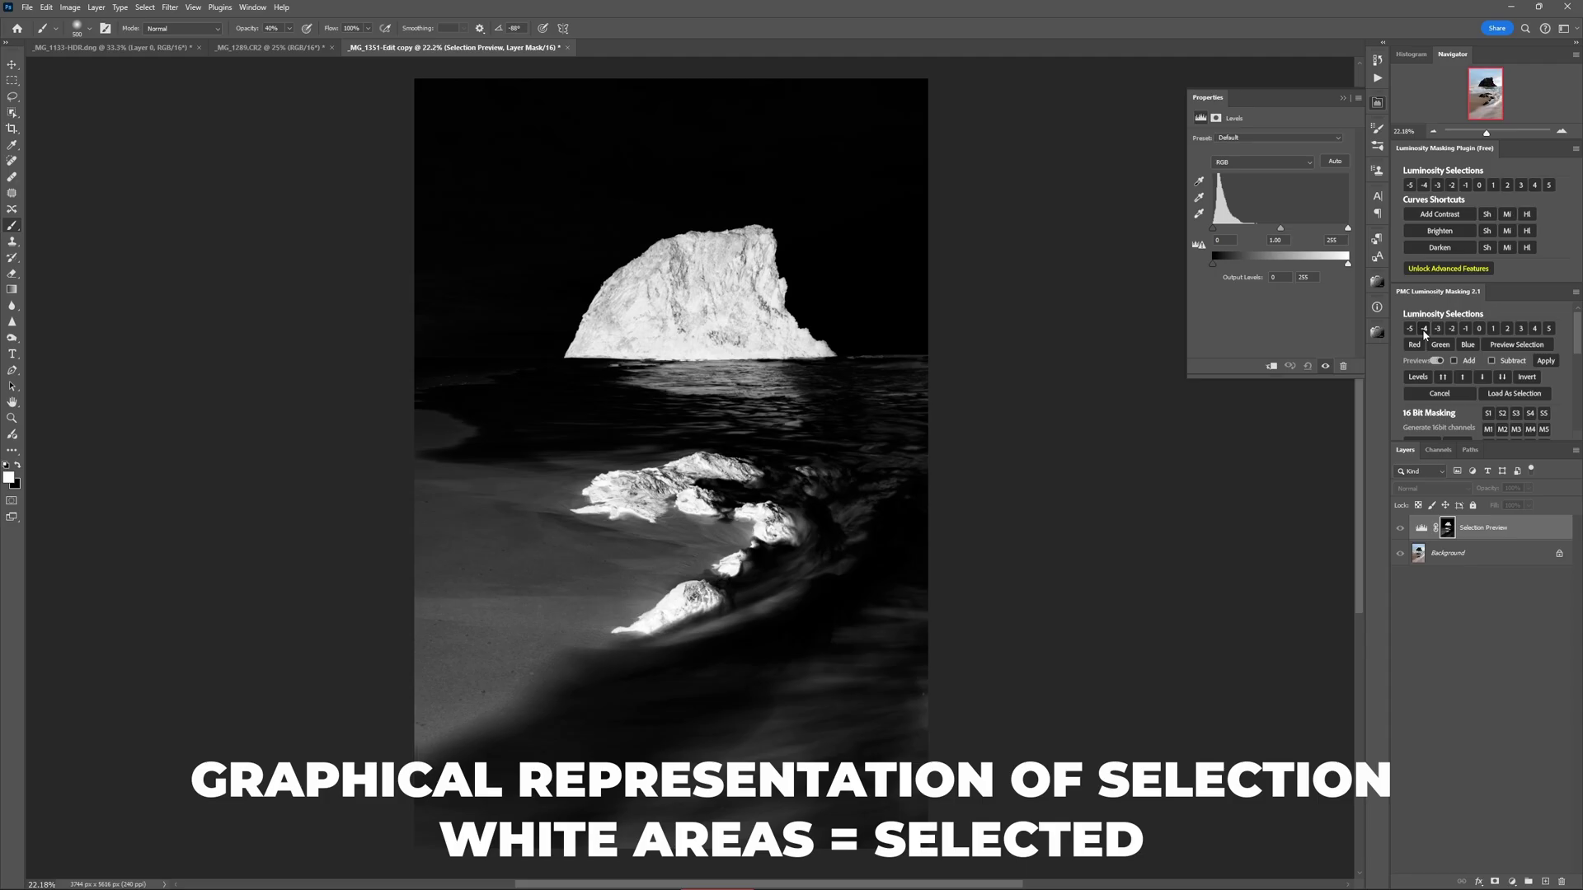
click(1508, 329)
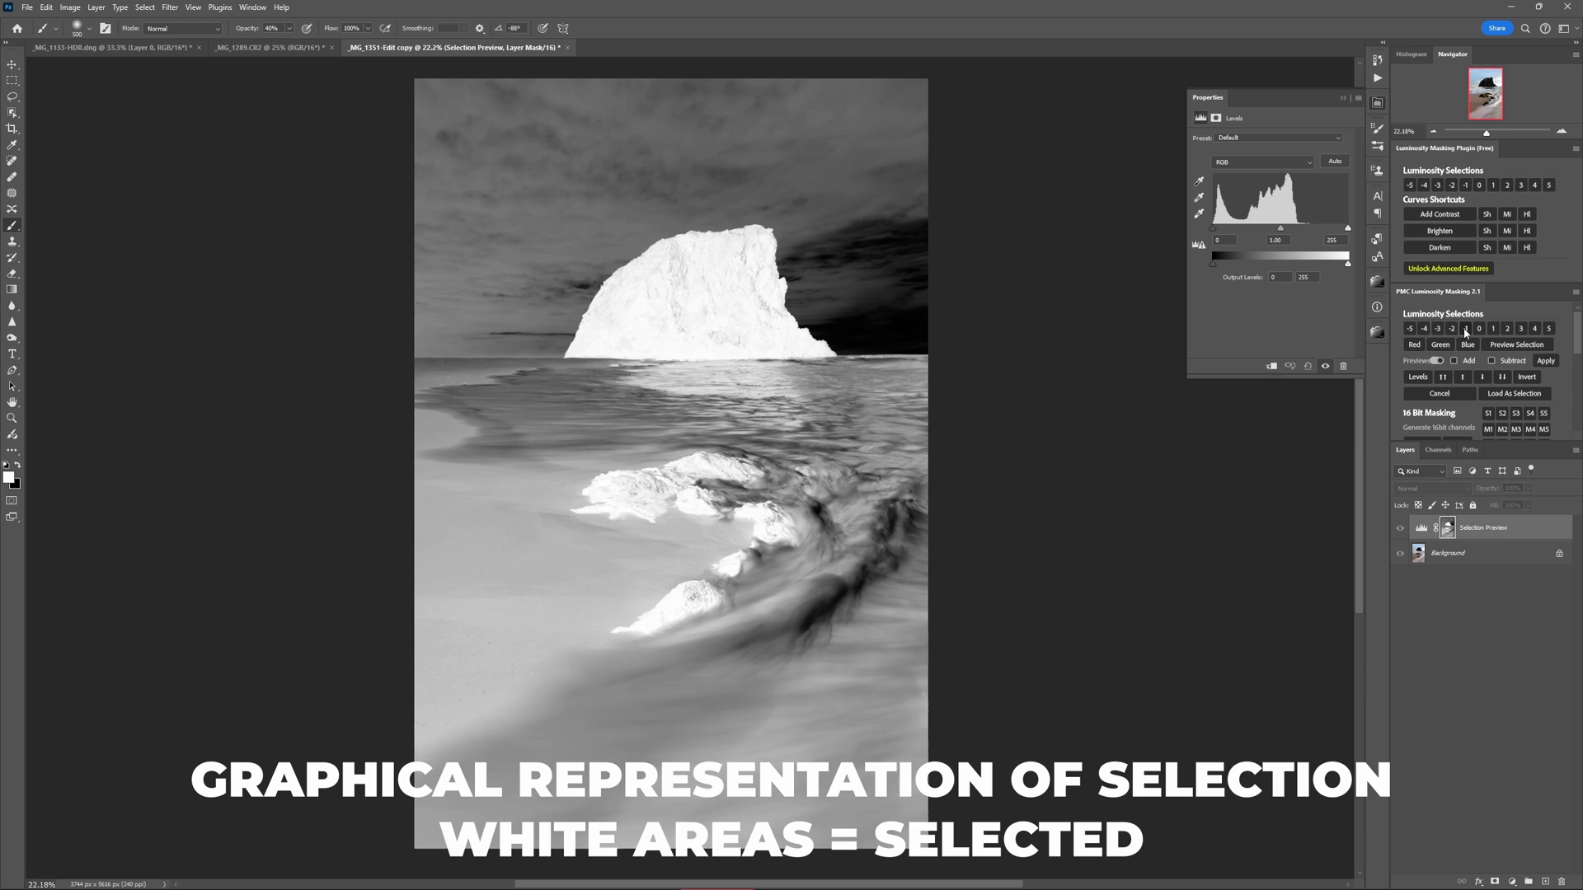
click(1410, 329)
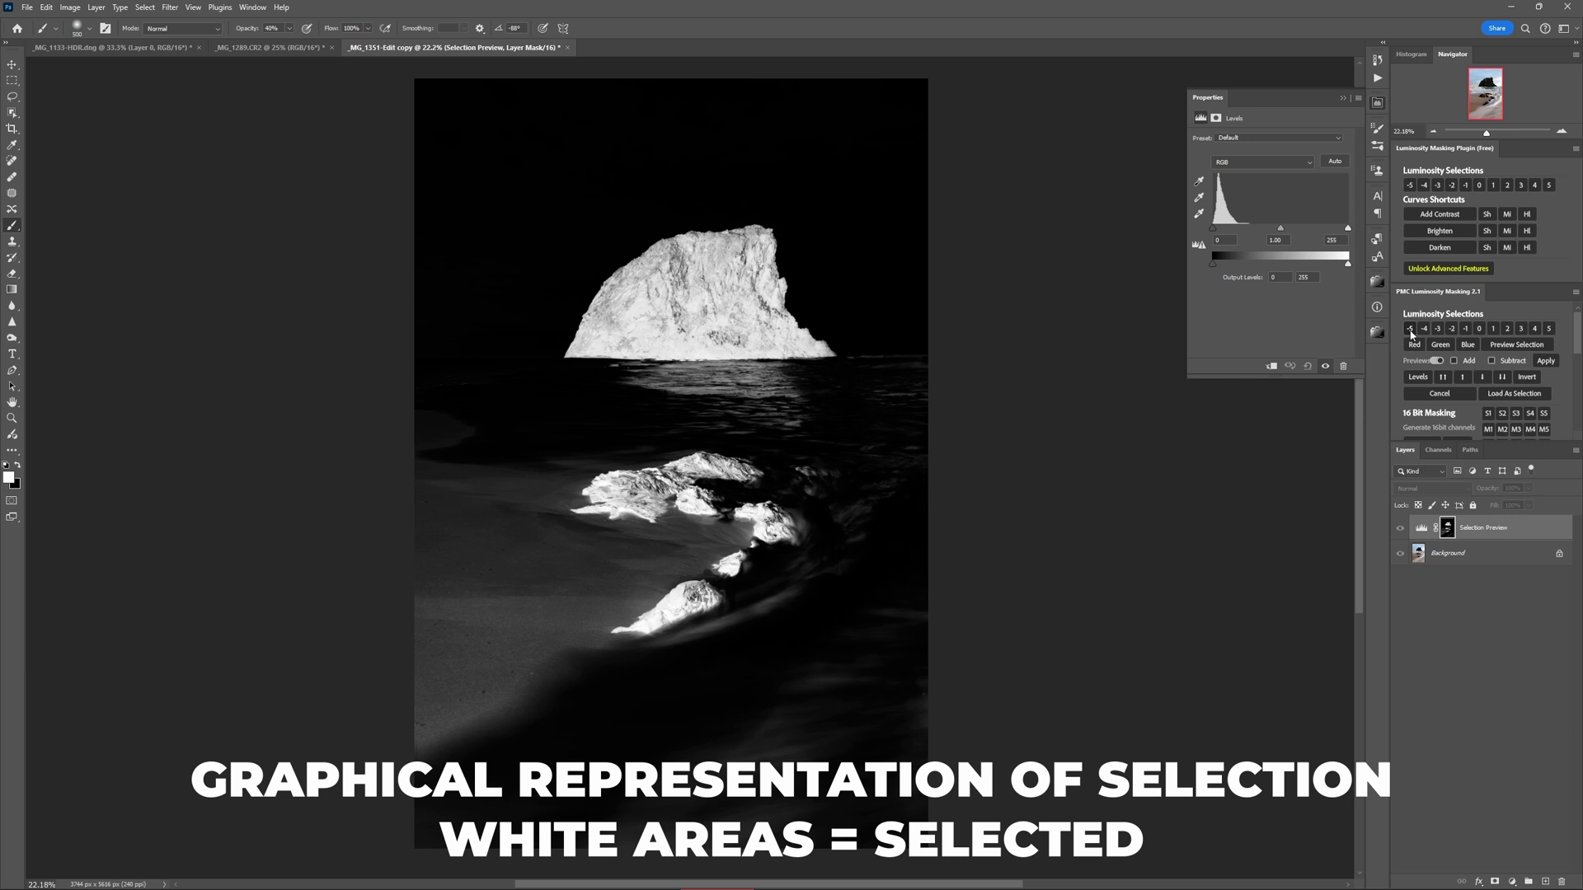
click(1478, 329)
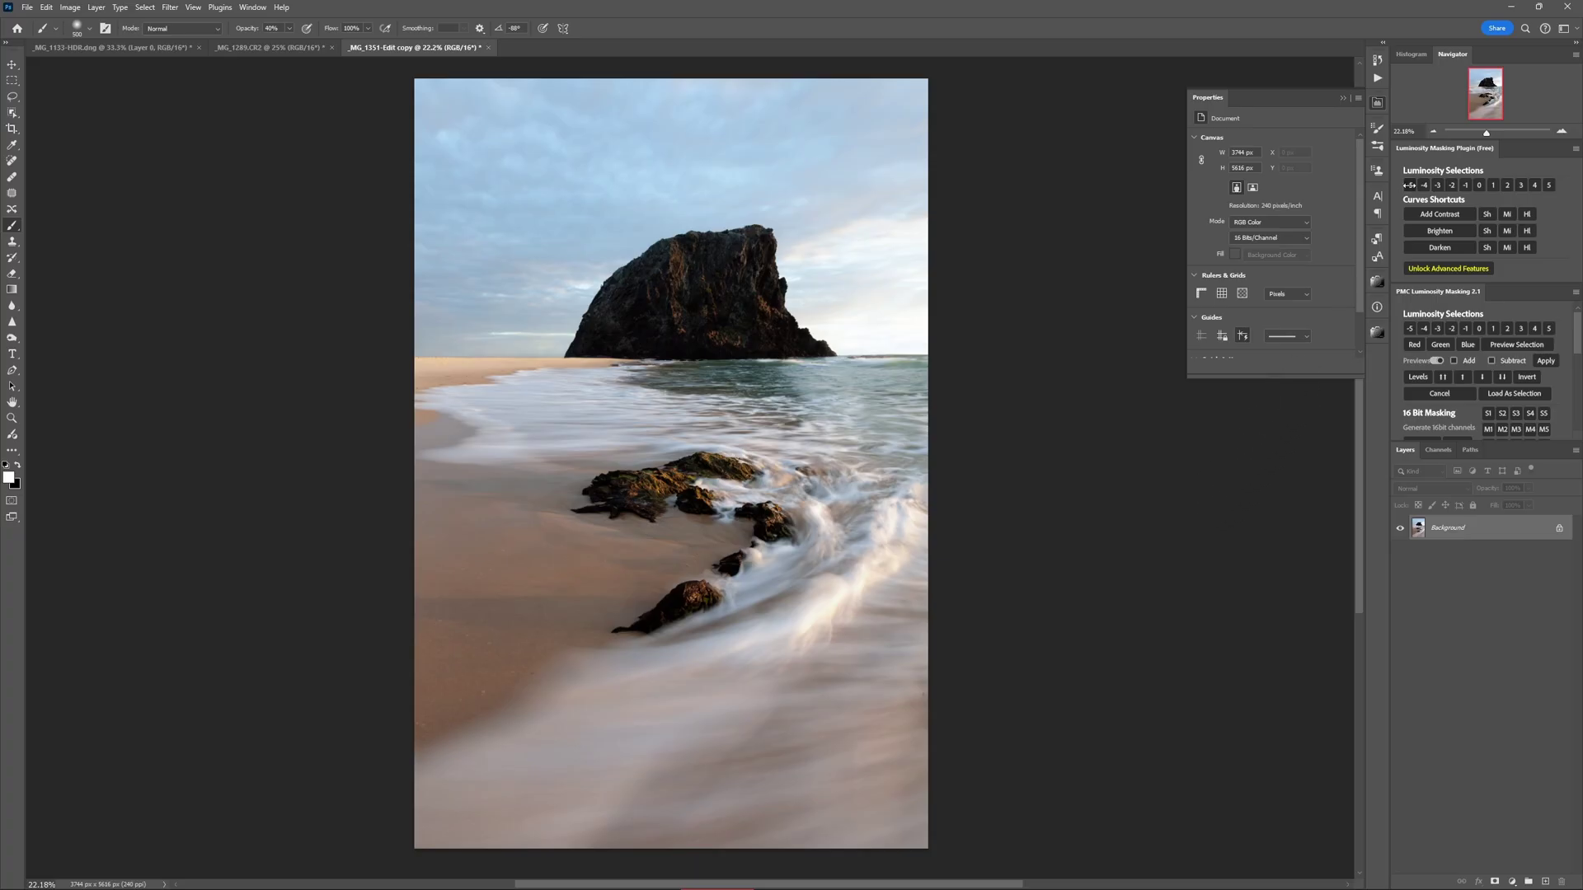
- Try a Curves layer masked by the -5 dark-tone selection, then remove it
click(1409, 185)
click(1512, 882)
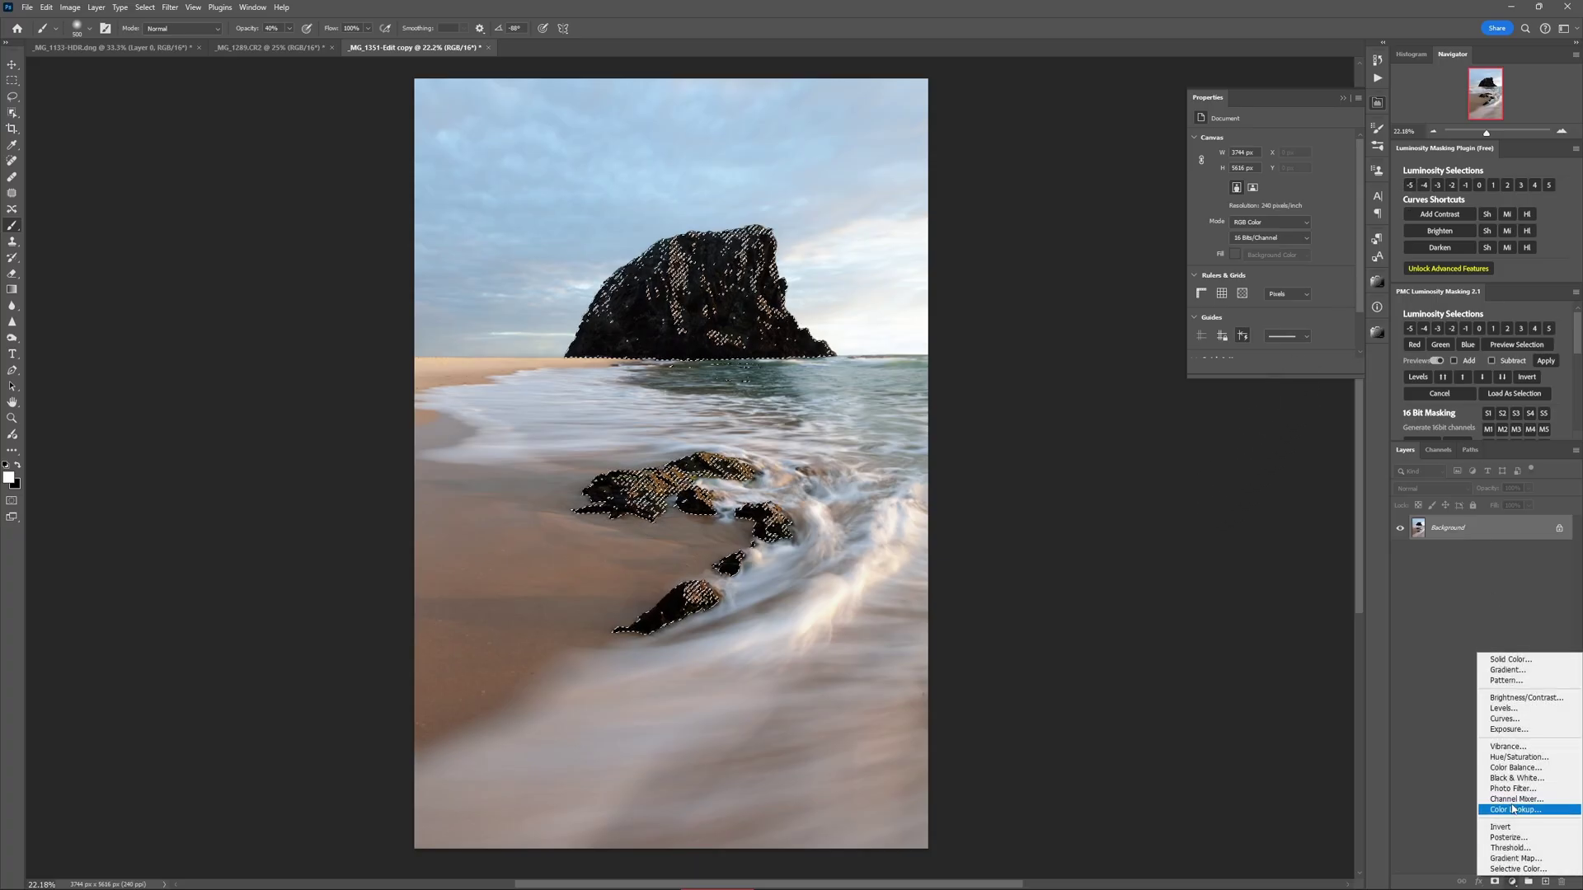
click(1505, 719)
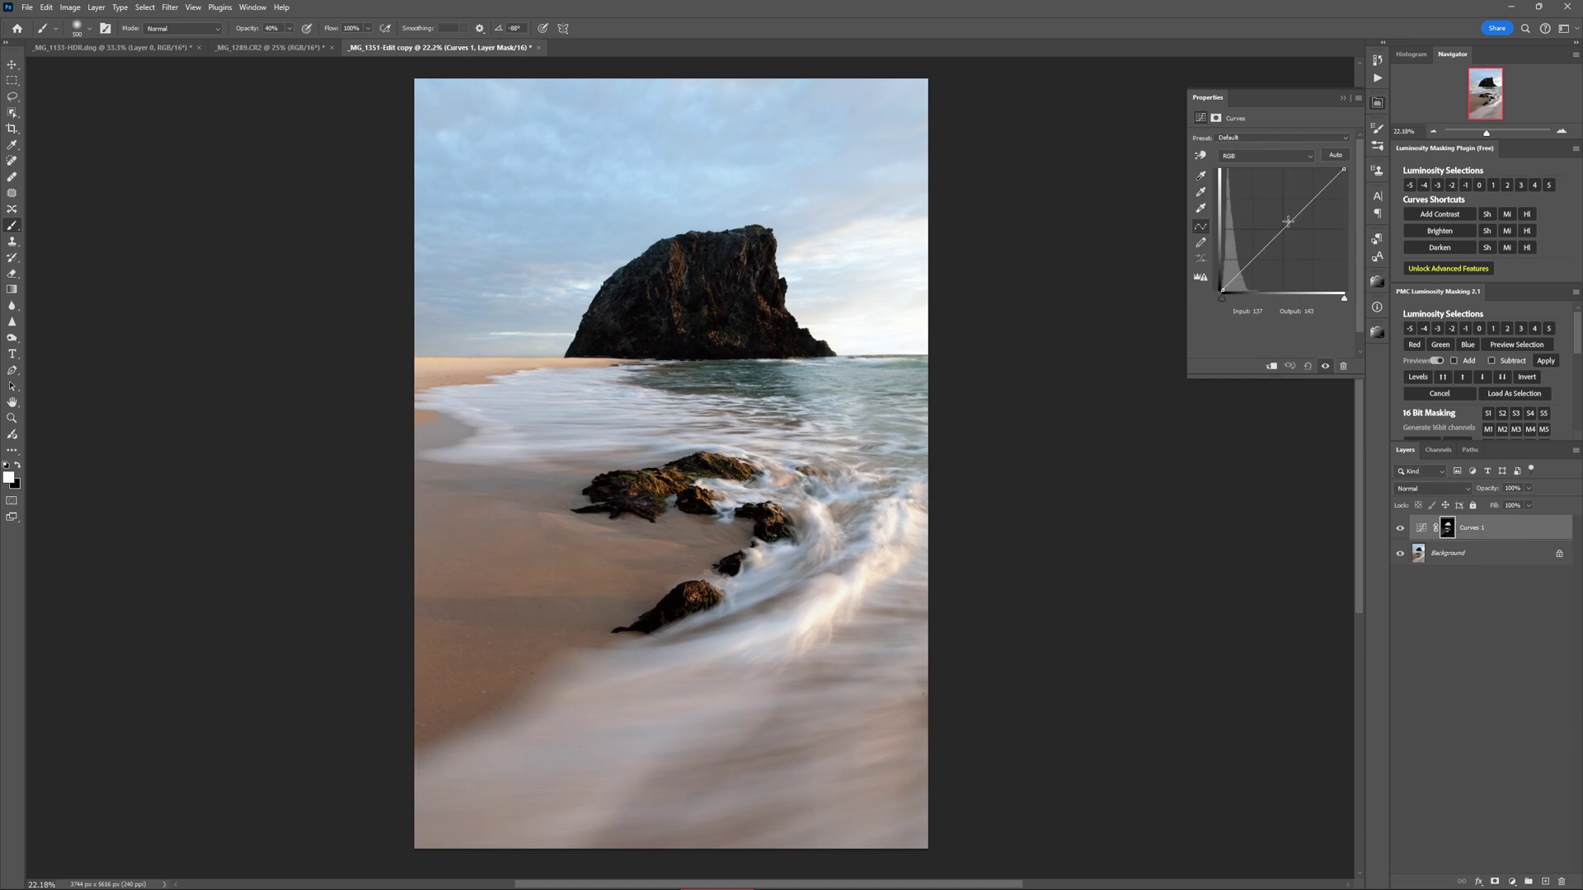
mouse_move(1286, 223)
mouse_down()
mouse_move(1278, 239)
mouse_move(1263, 183)
mouse_move(1283, 230)
mouse_up()
key(Delete)
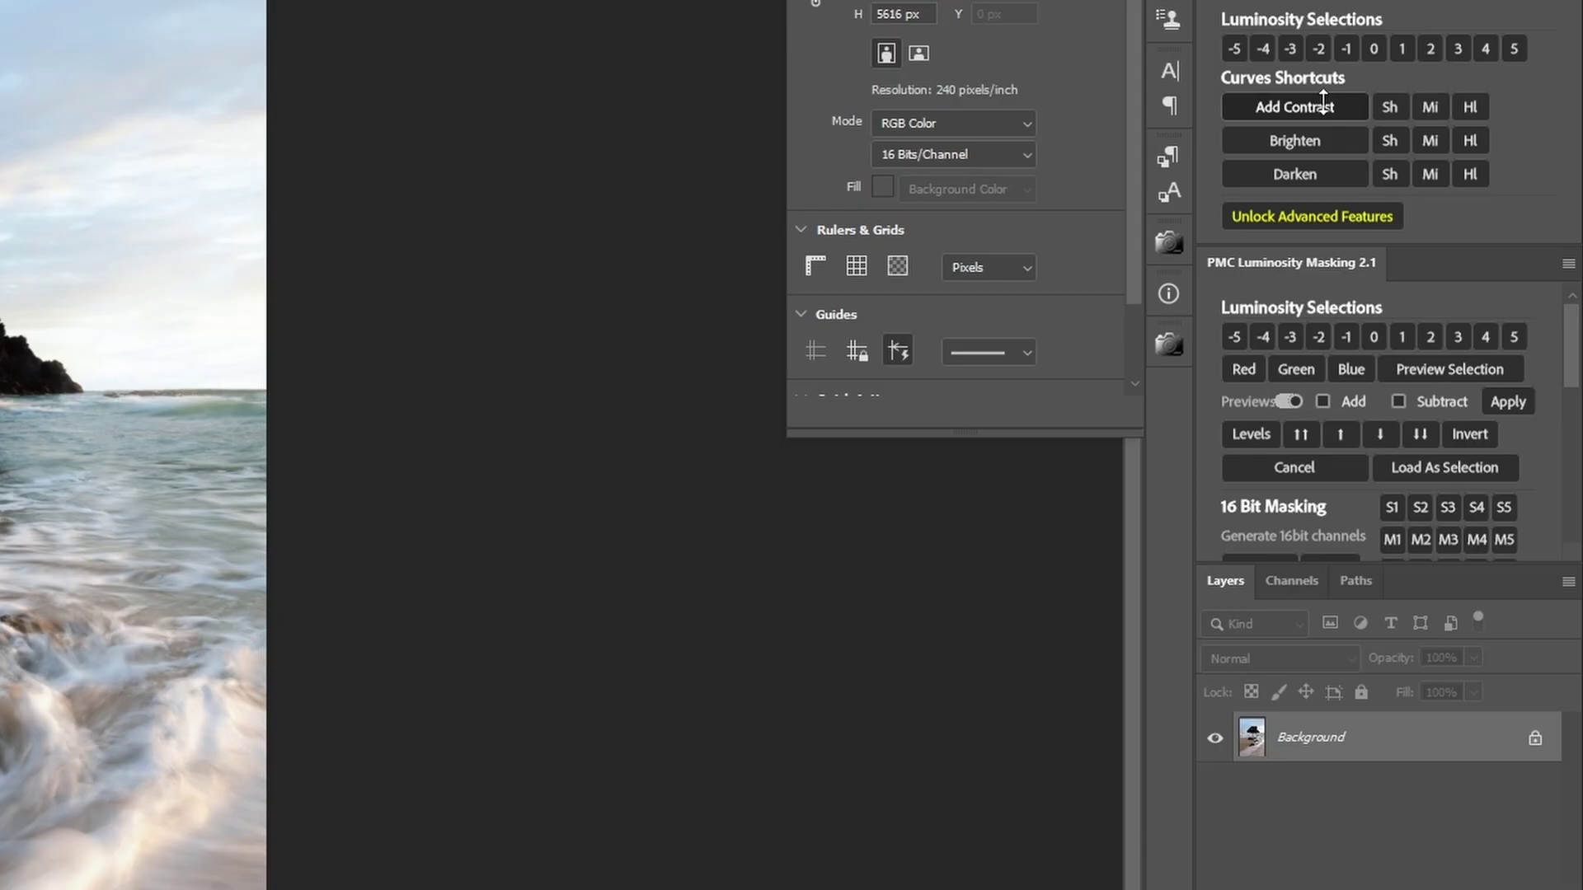
- Try the plugin's ready-made Add Contrast, Brighten and Darken curves layers
click(1323, 105)
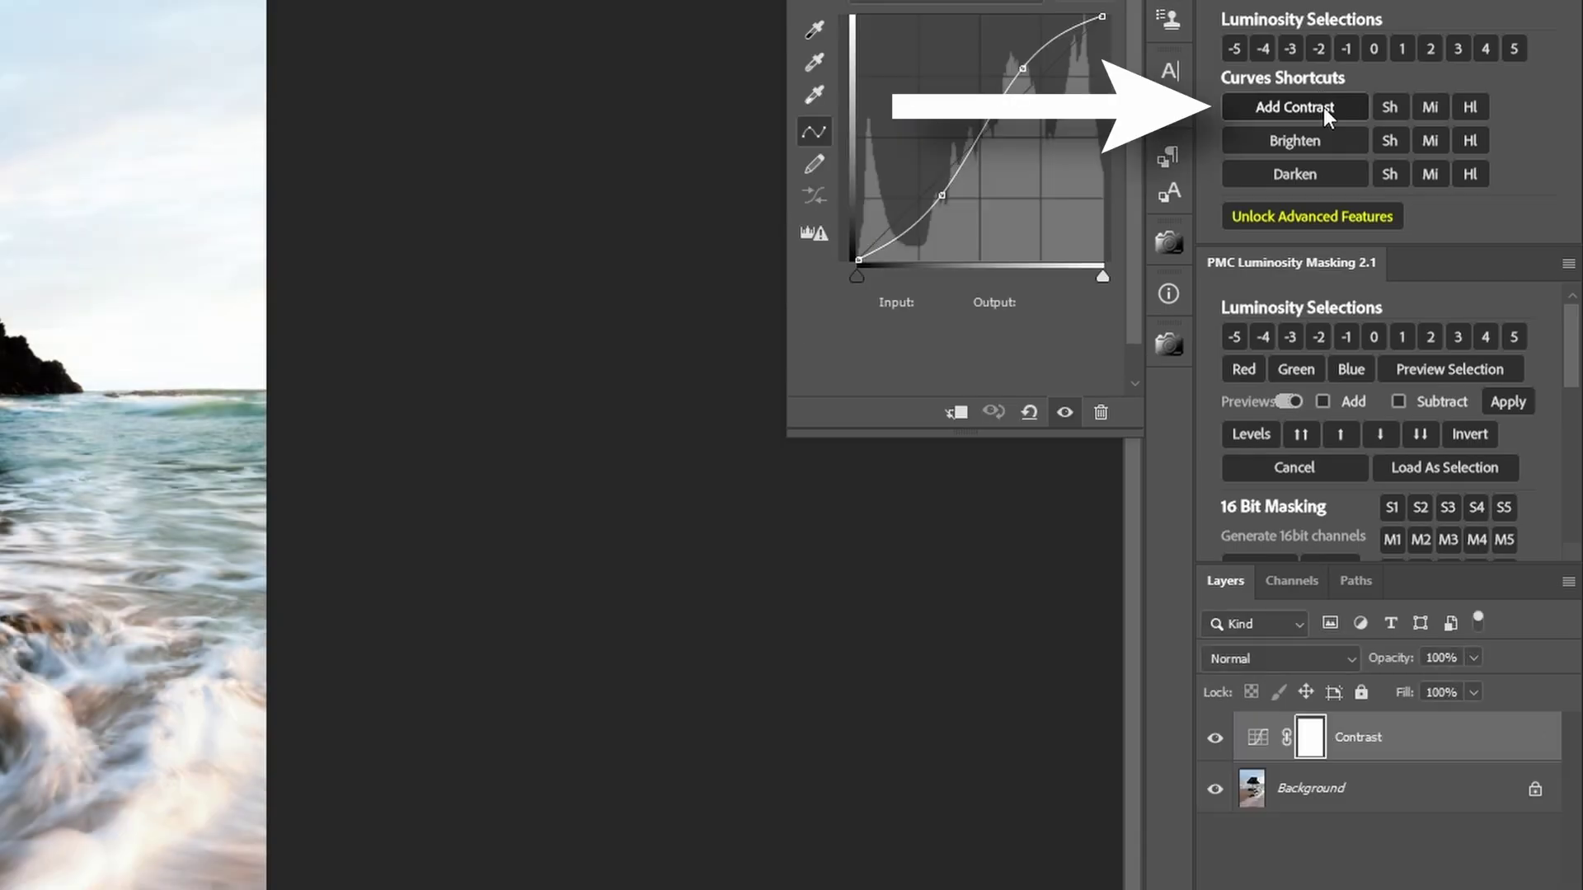
click(1324, 142)
click(1326, 173)
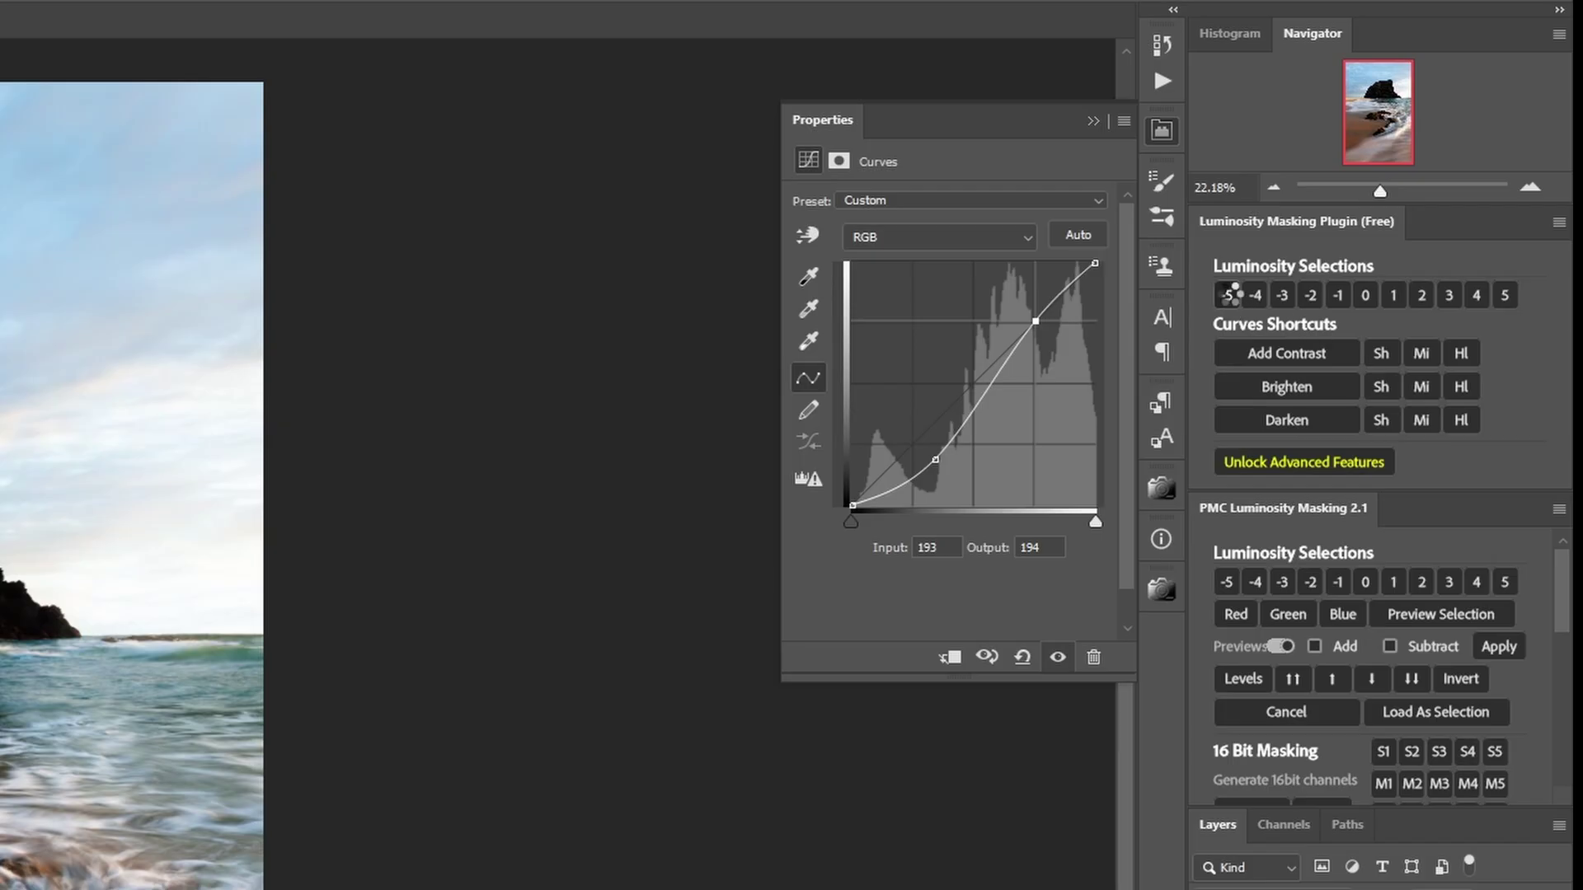
- Paint the Curves 1 mask through the -5 selection onto the dark rocks, deselect, and compare
click(1410, 185)
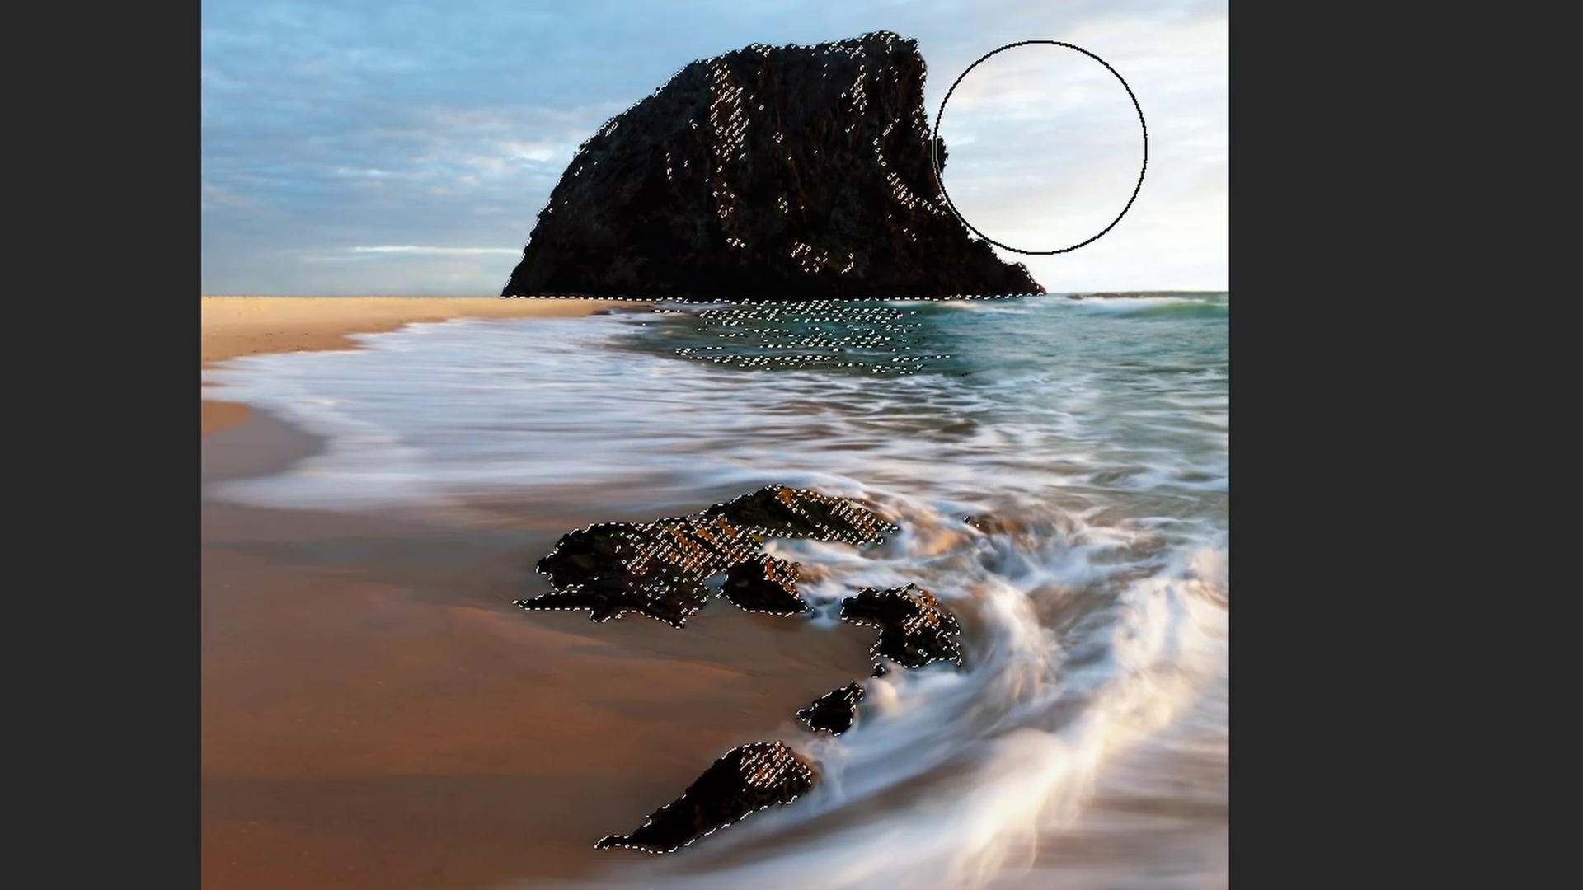
mouse_move(1039, 147)
mouse_down()
mouse_move(957, 82)
mouse_move(1018, 85)
mouse_move(498, 131)
mouse_move(991, 170)
mouse_up()
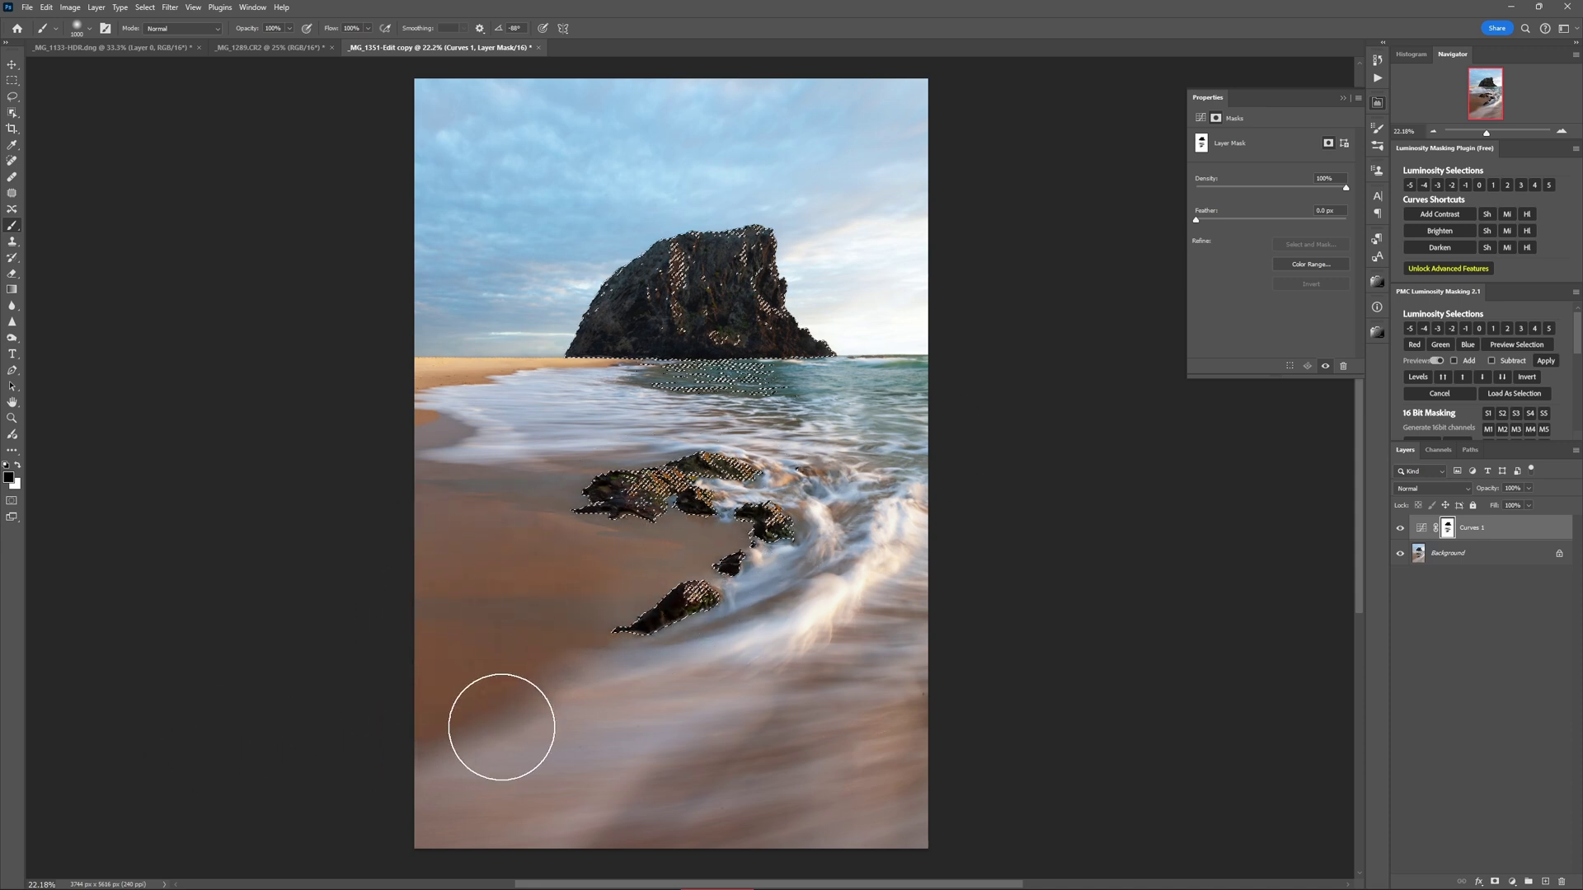
key(ctrl+d)
click(1400, 529)
click(1400, 529)
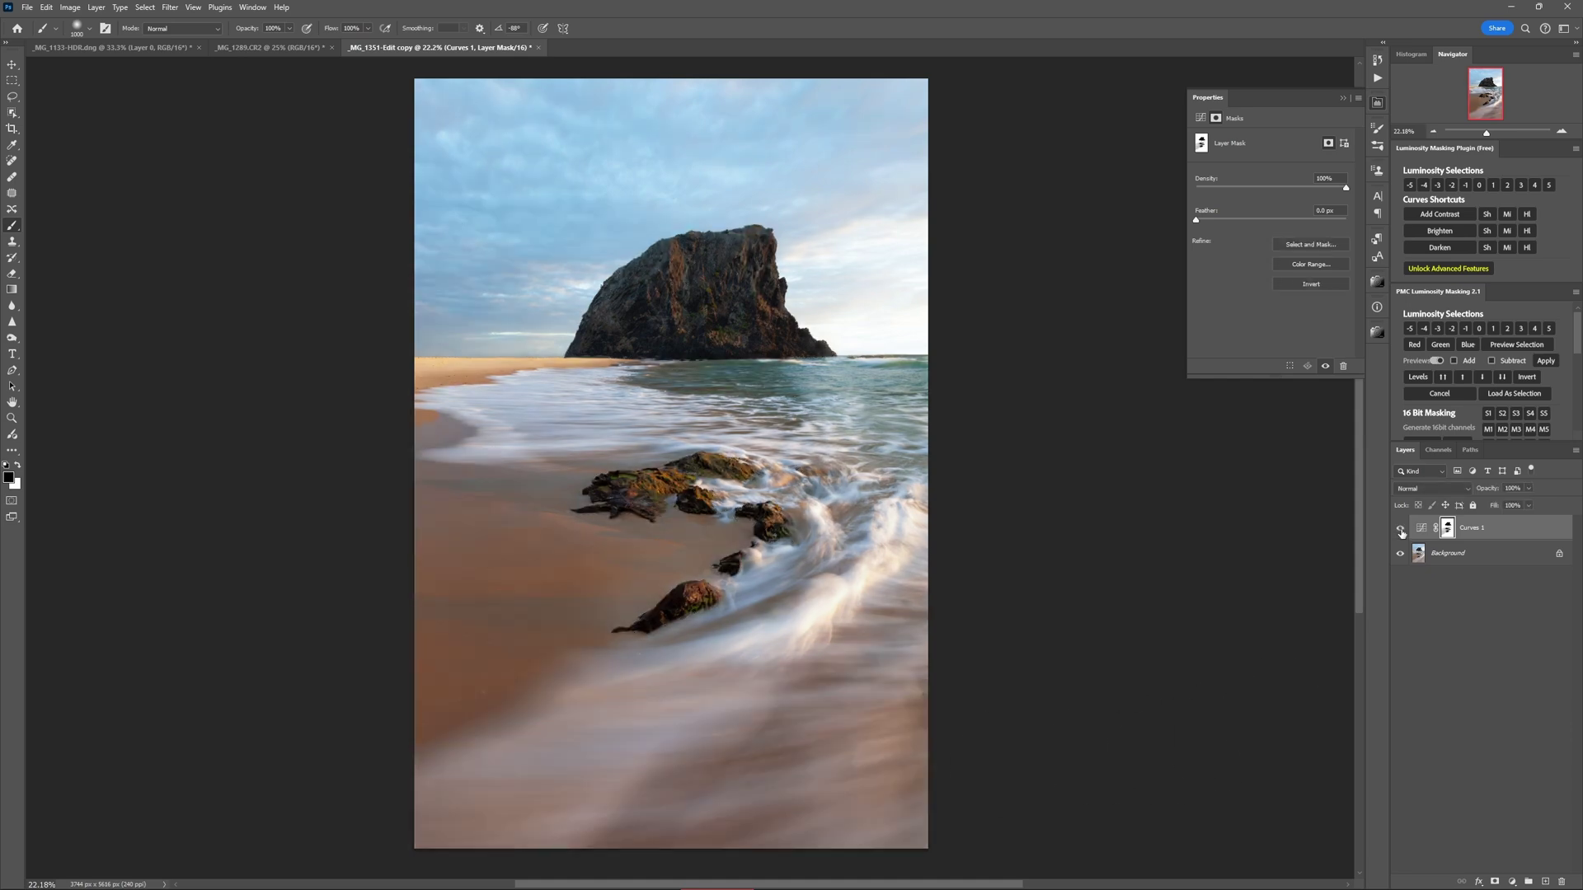